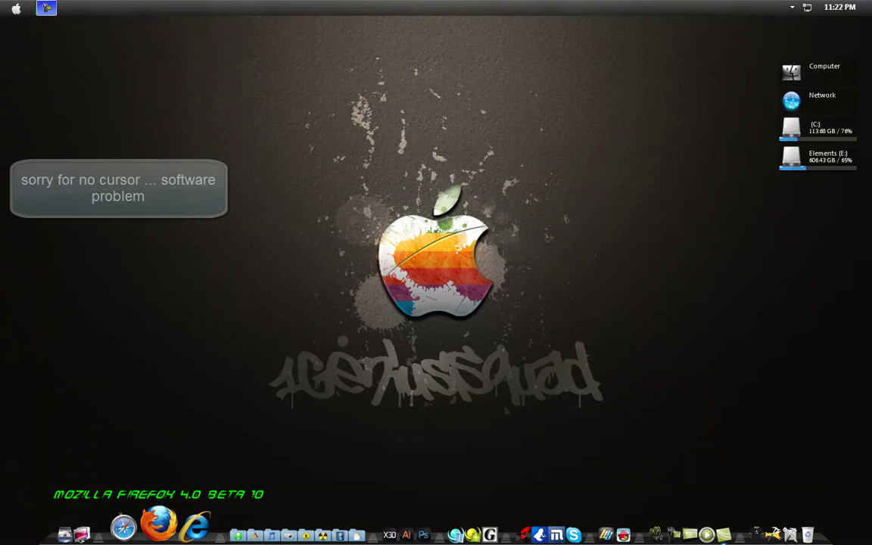
Launch Firefox, load the about:config page and accept the warning about changing advanced settings
left_click(159, 524)
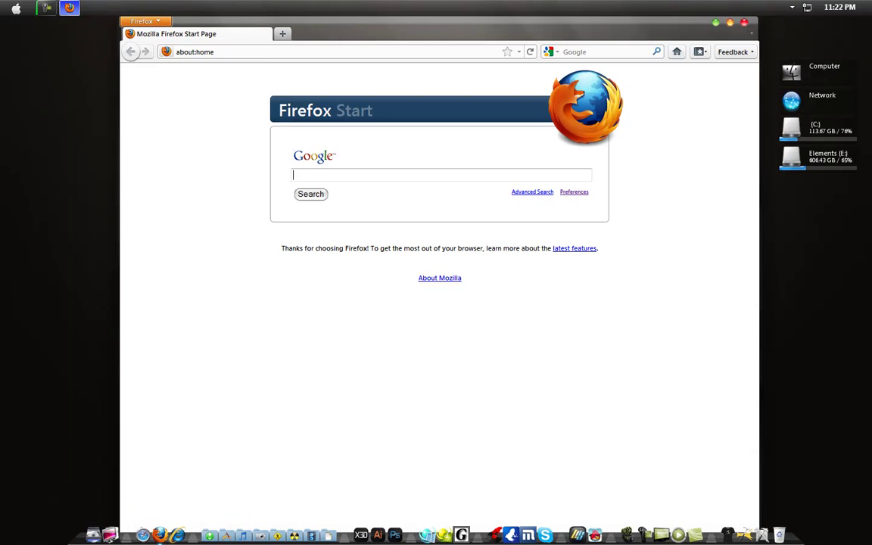
left_click(204, 53)
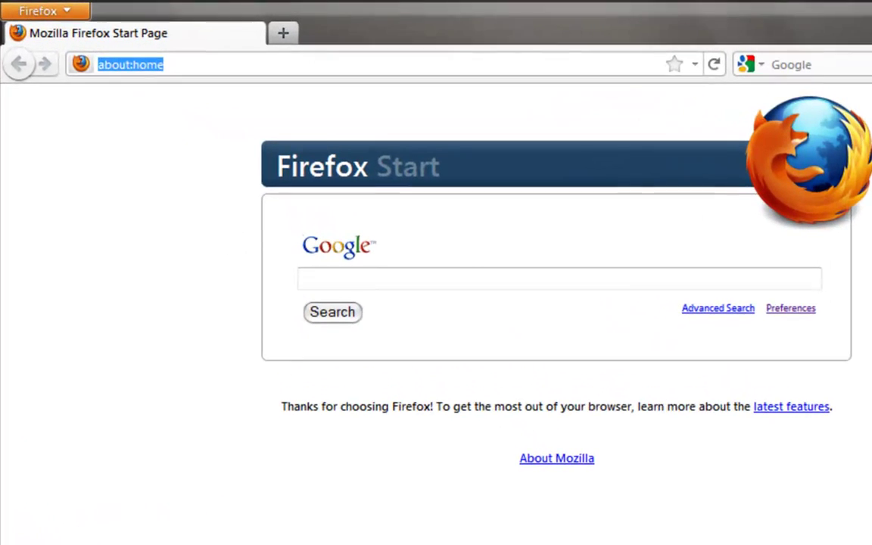
key("BackSpace")
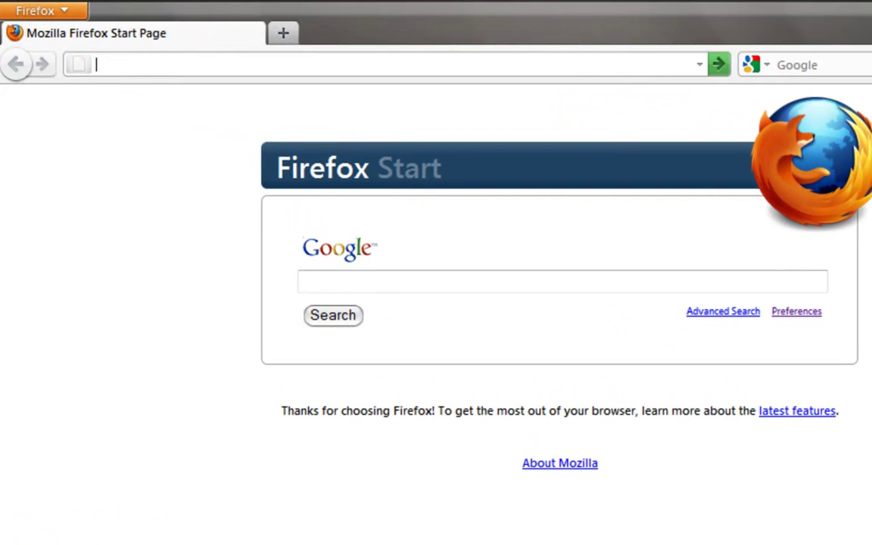
type("about:config")
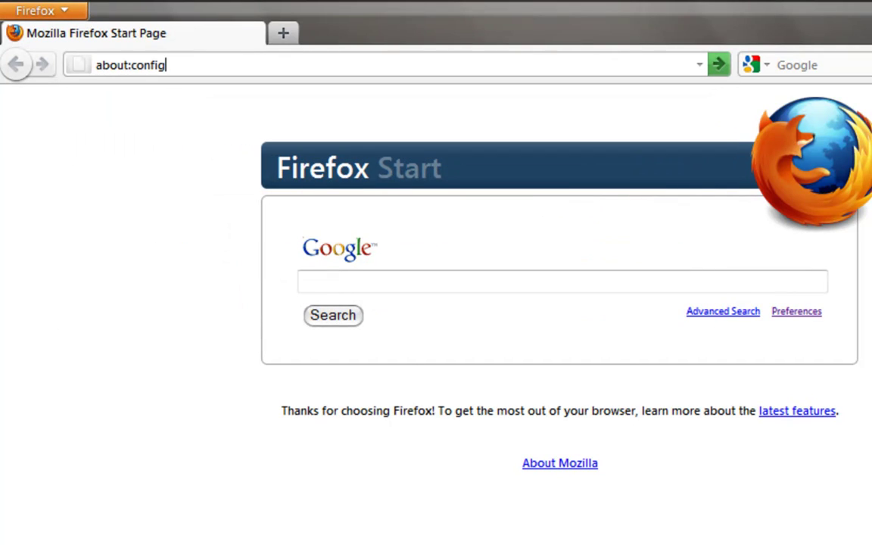
key("Return")
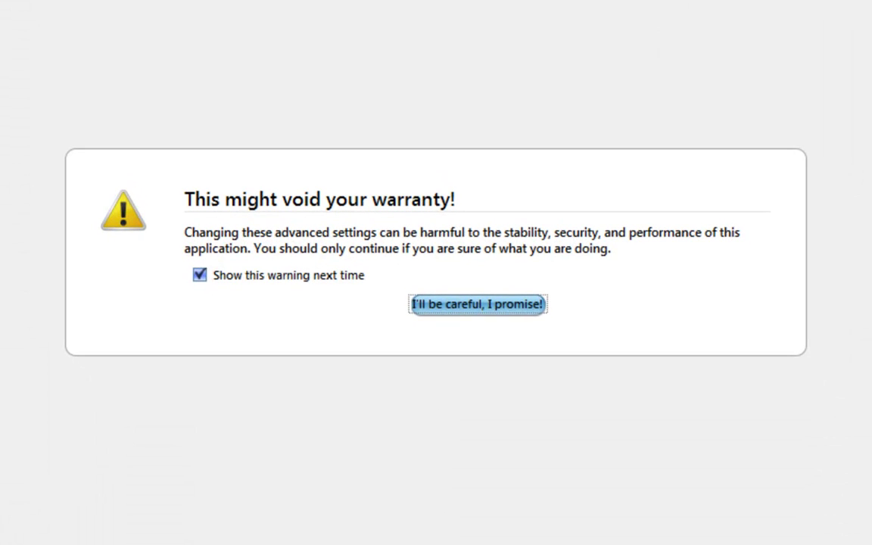
left_click(478, 304)
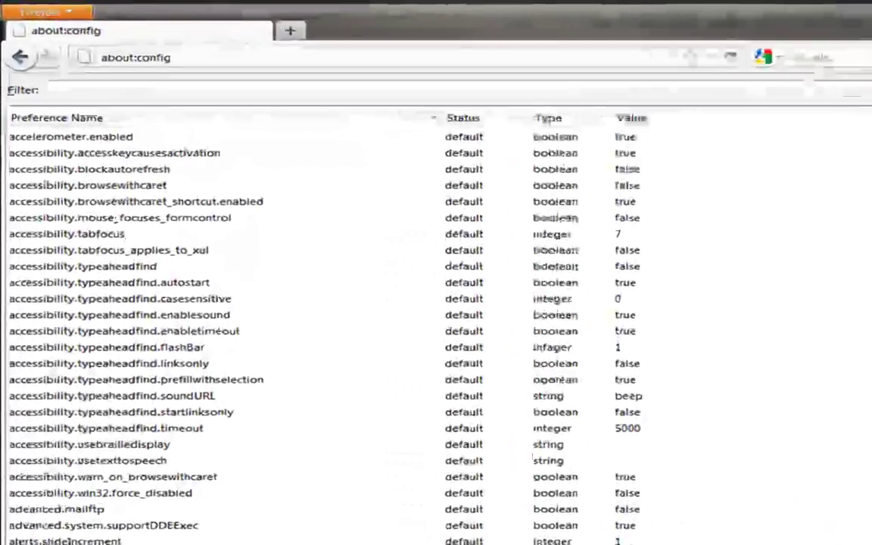
Filter the preferences by network.http and check the available actions for network.http.pipelining without changing it
type("net")
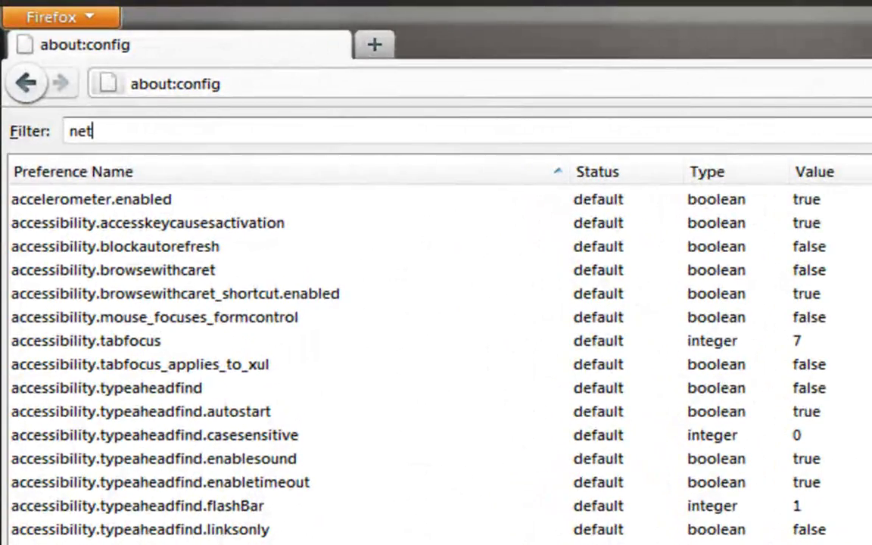
type("work.http")
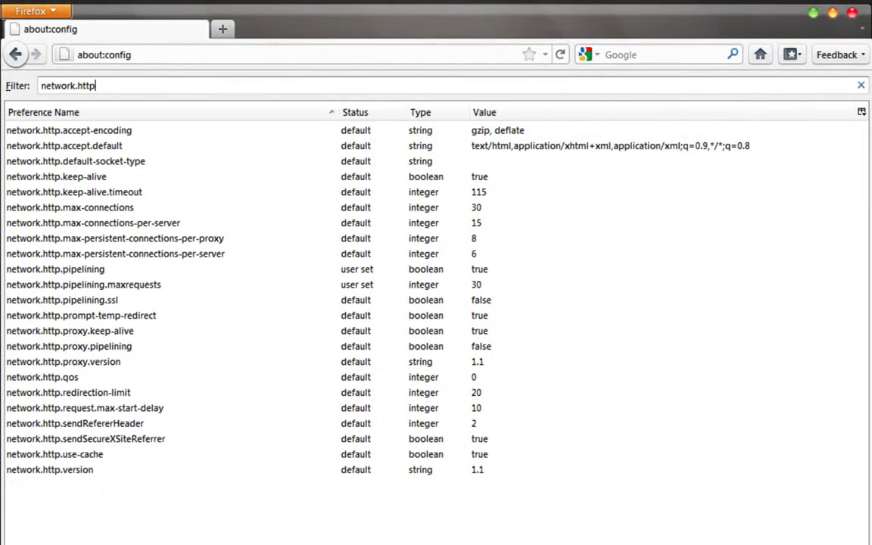
left_click(56, 269)
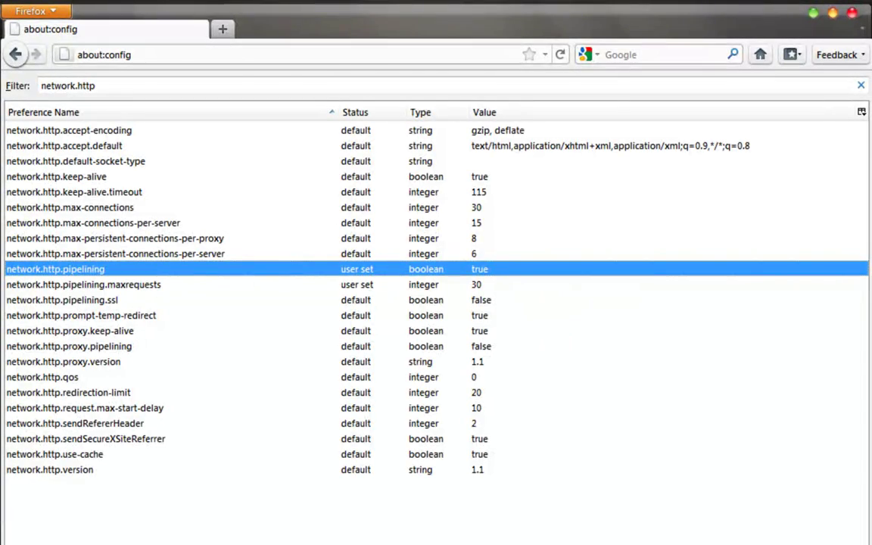
right_click(487, 269)
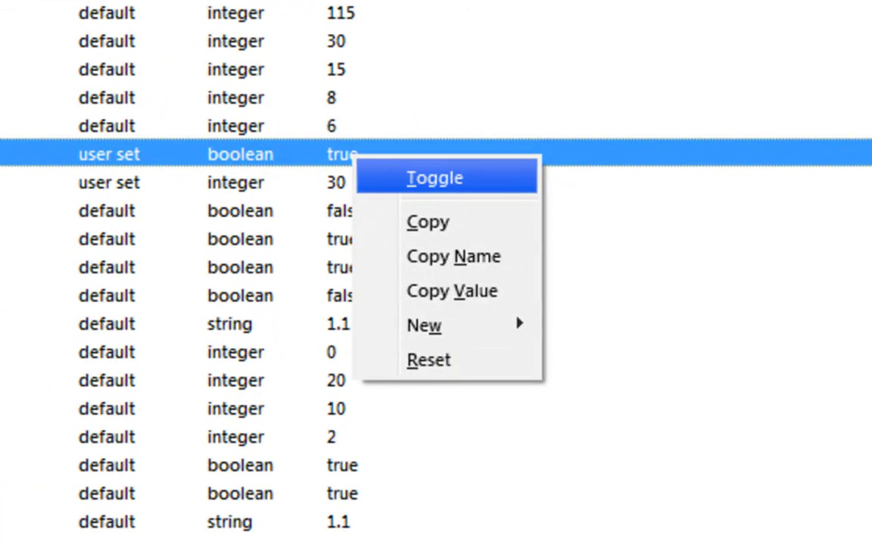
key("Escape")
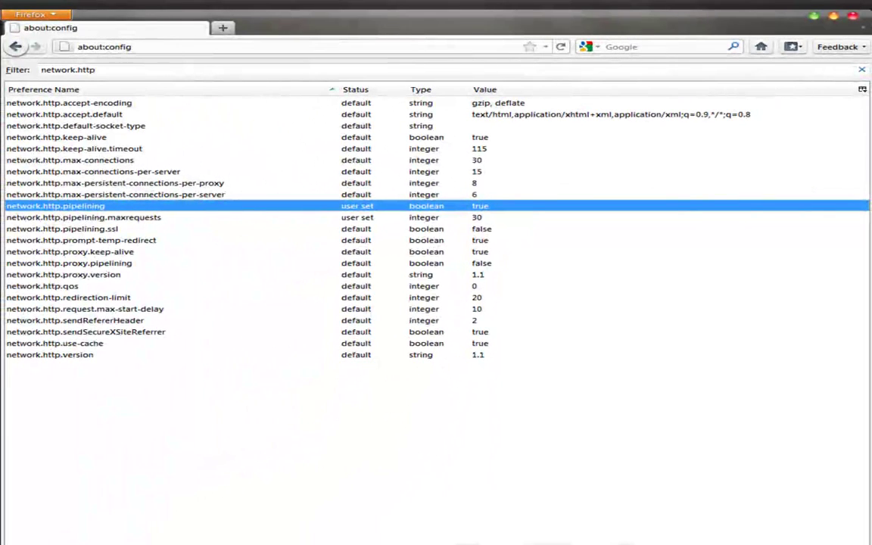
Open the value of network.http.pipelining.maxrequests for editing and accept it as 30
left_click(85, 218)
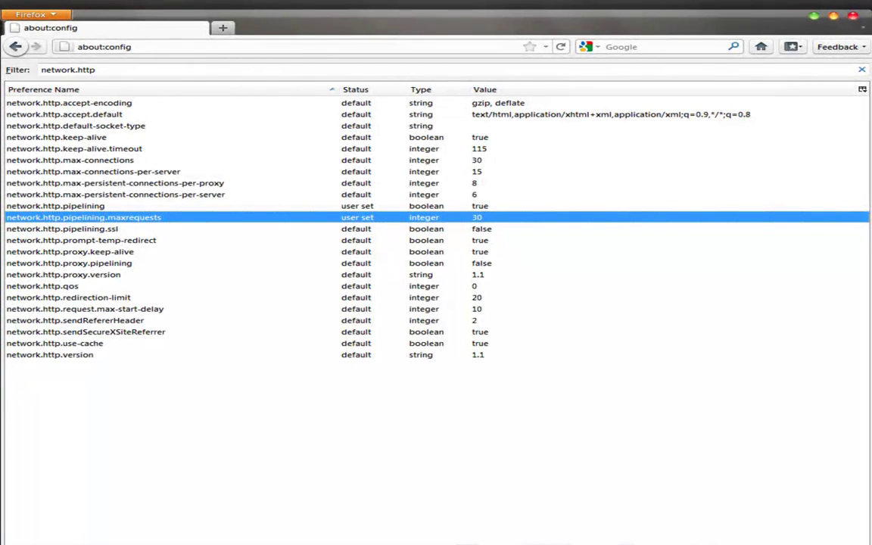
key("Return")
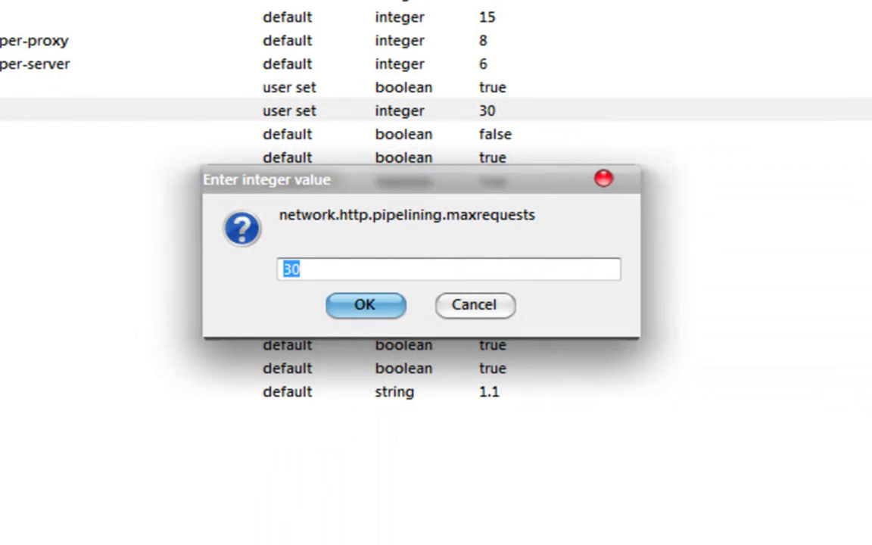
left_click(301, 269)
key("Return")
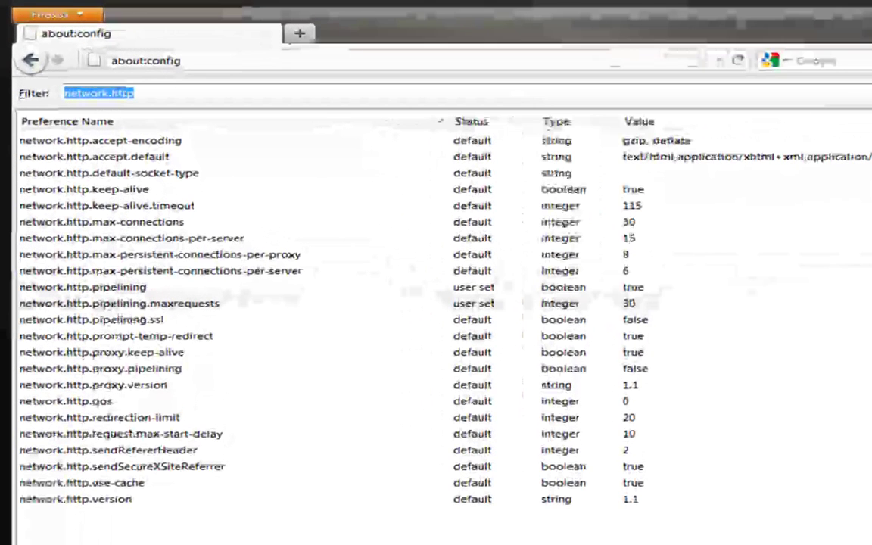
Clear the preference filter and create a new integer preference named nglayout.initial.paint.delay with the value 0
key("BackSpace")
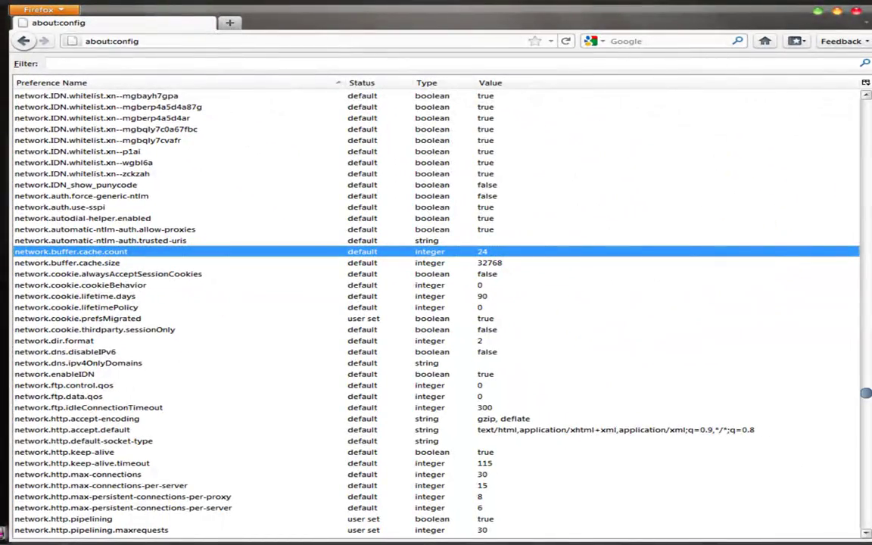
right_click(634, 151)
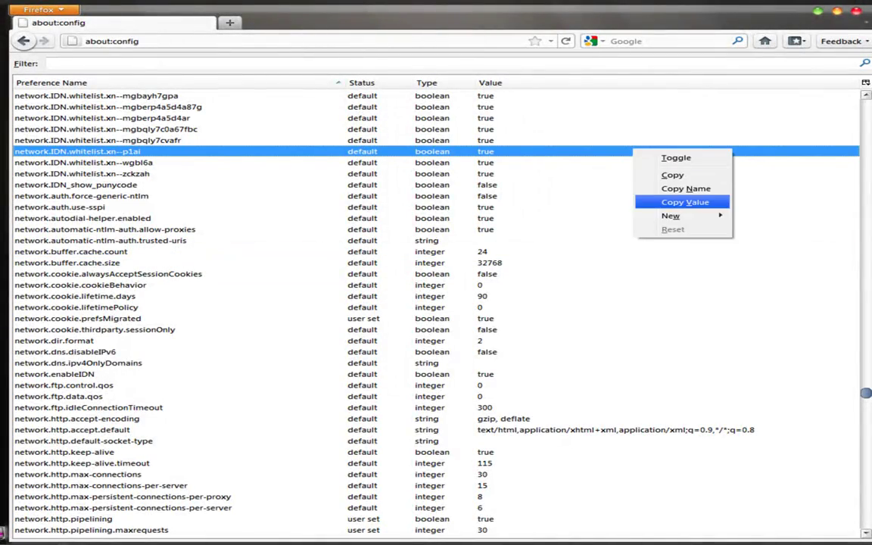
mouse_move(681, 215)
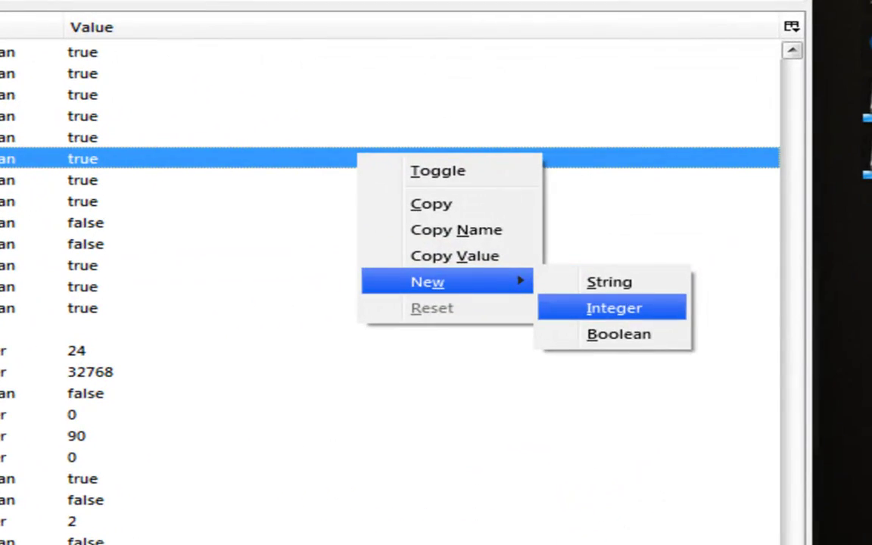
left_click(613, 308)
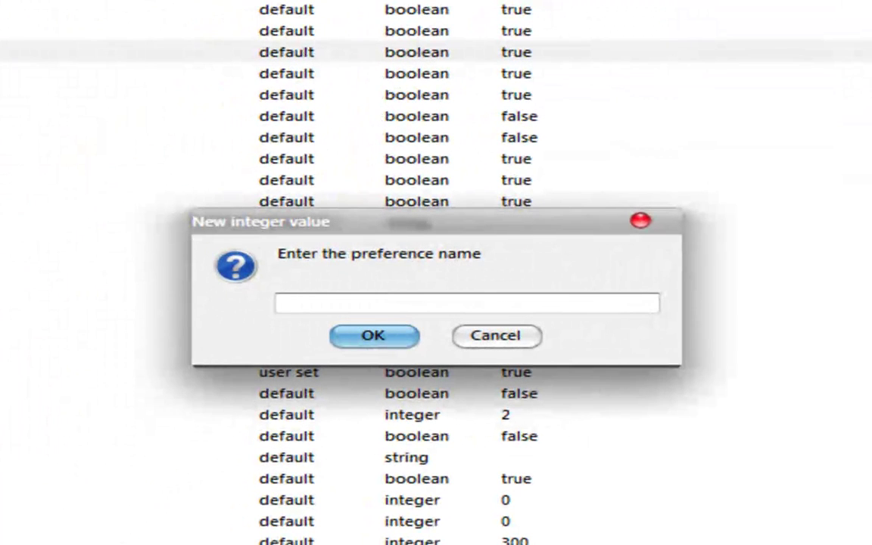
type("nglay")
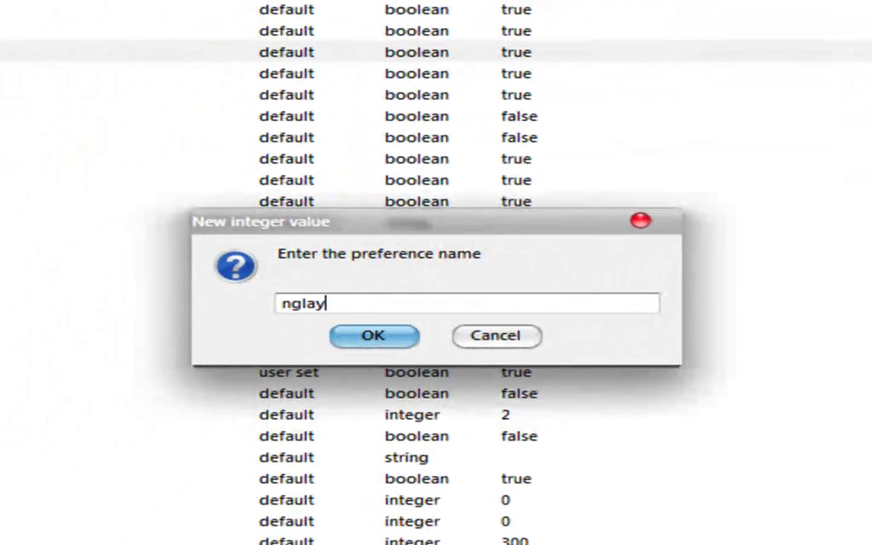
type("out.initi")
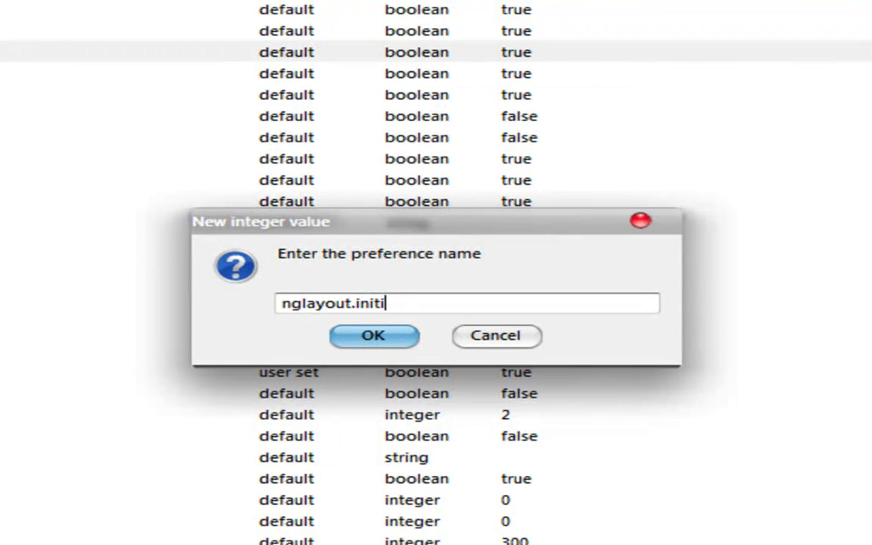
type("al.paint.delay")
left_click_drag(492, 304, 279, 303)
left_click(373, 335)
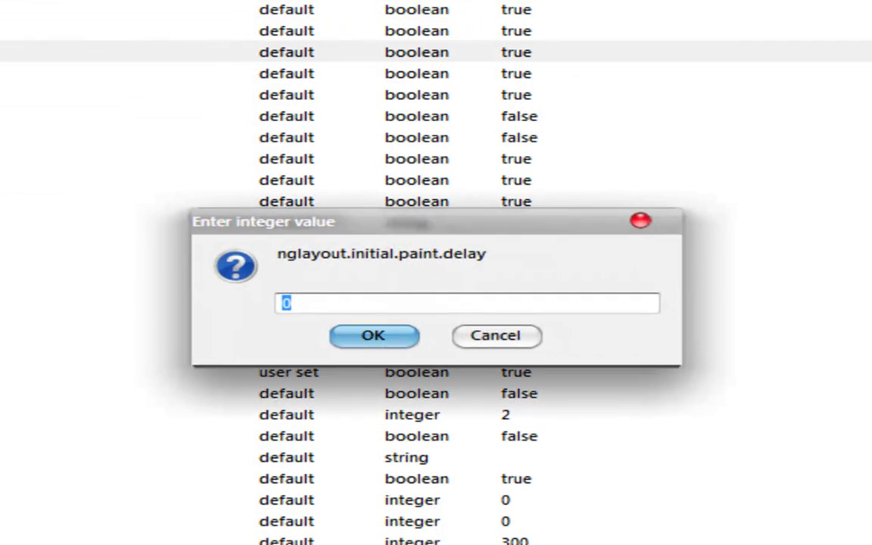
key("Return")
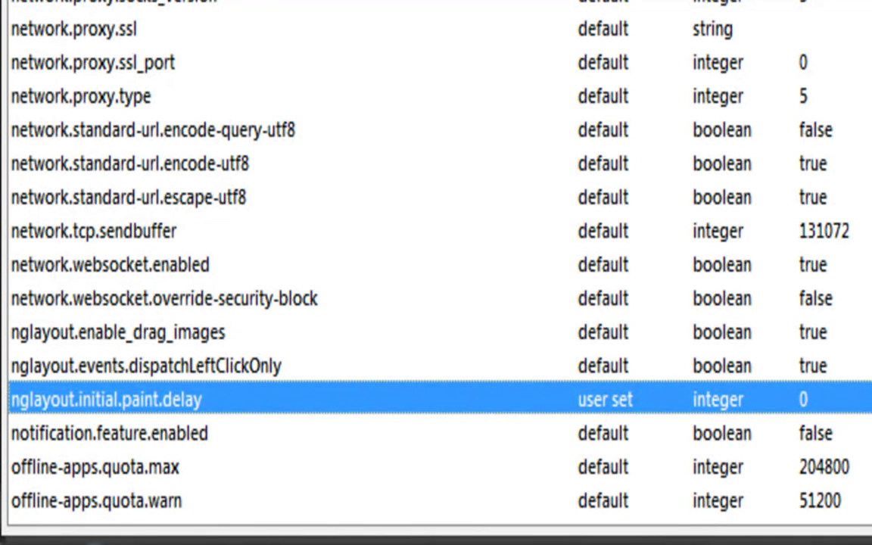
key("Return")
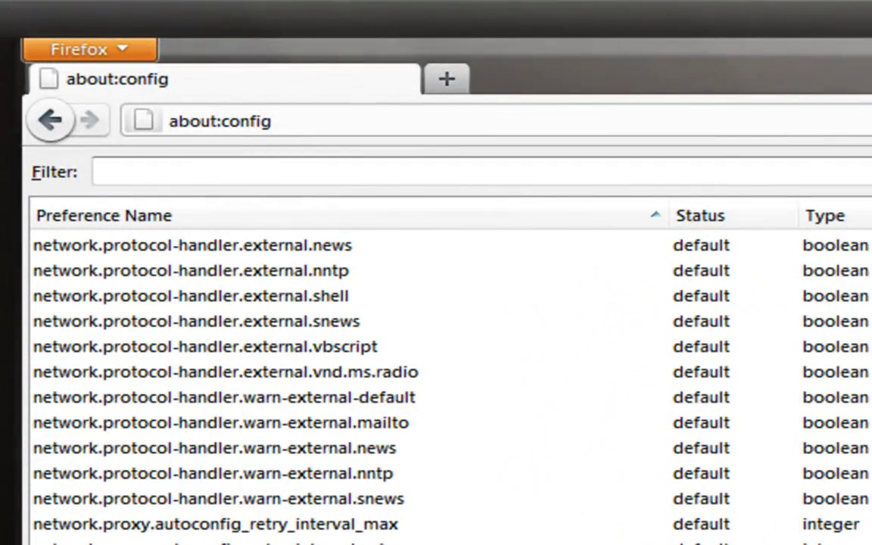
Filter the preferences by network.dns, correcting the misspelled filter text
type("networ")
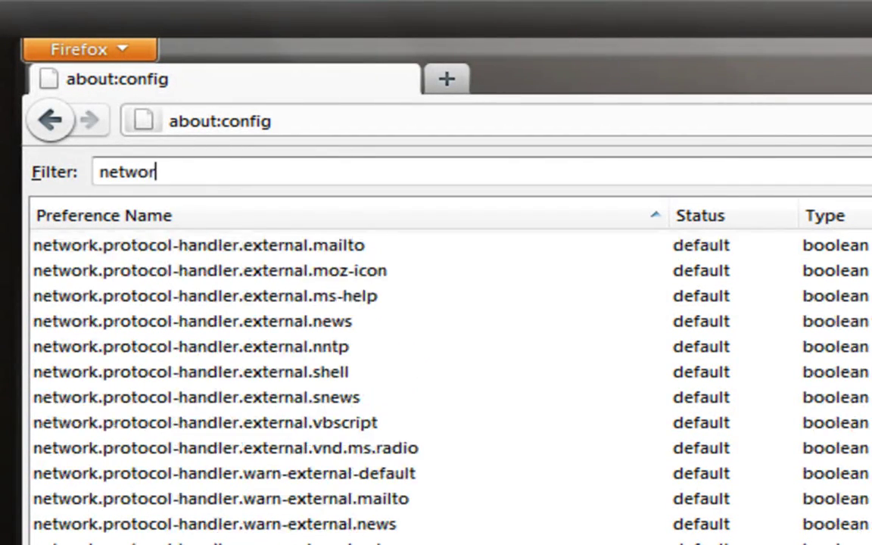
type(".dns")
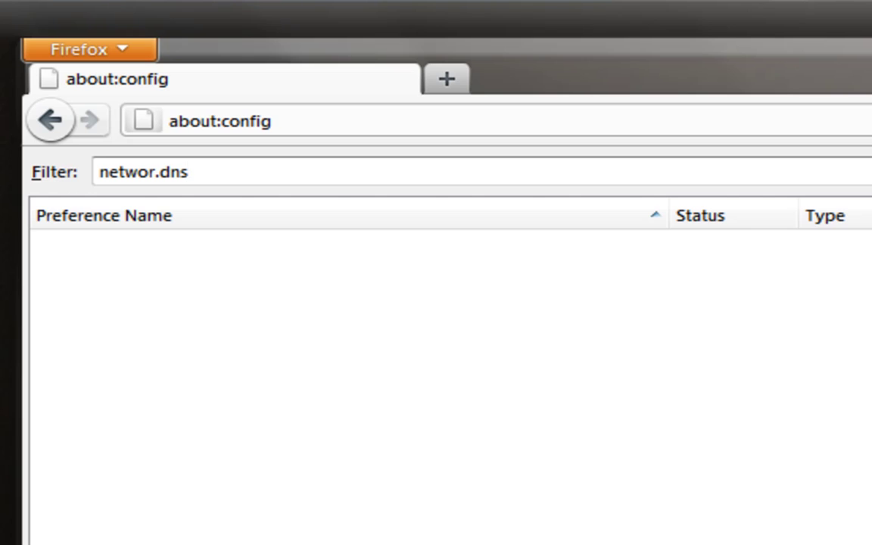
left_click_drag(170, 172, 160, 171)
key("Left")
key("Left")
type("k")
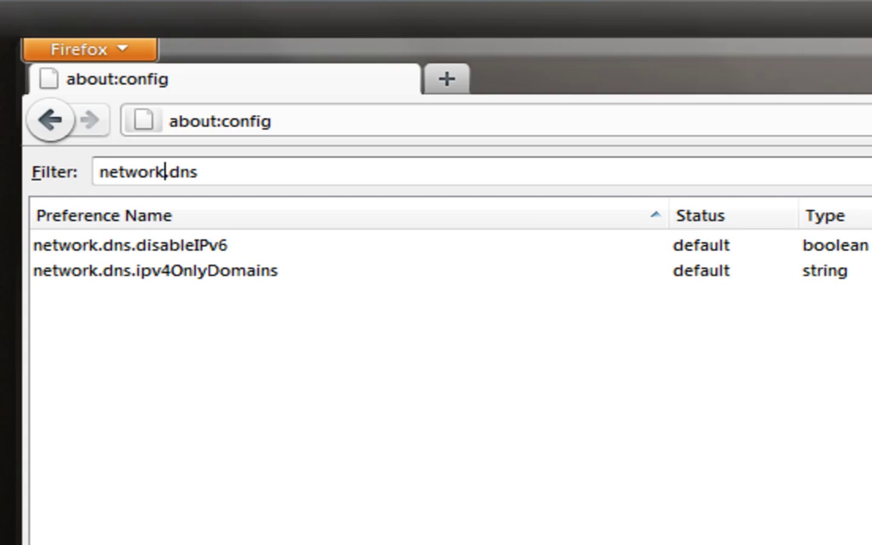
Toggle the network.dns.disableIPv6 preference and switch it back to false
left_click(130, 245)
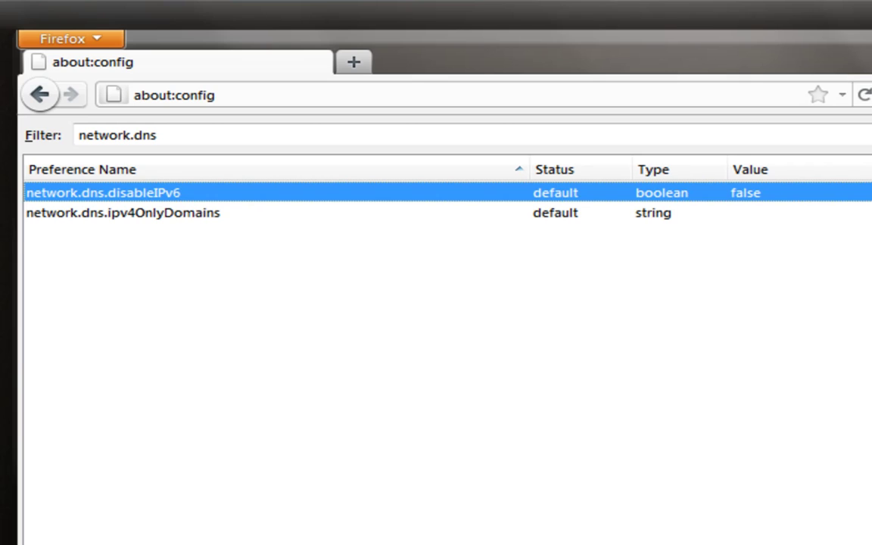
key("Return")
double_click(152, 192)
Filter the preferences by content.notify, dismissing the Windows color scheme prompt, and select content.notify.backoffcount
left_click_drag(160, 136, 75, 136)
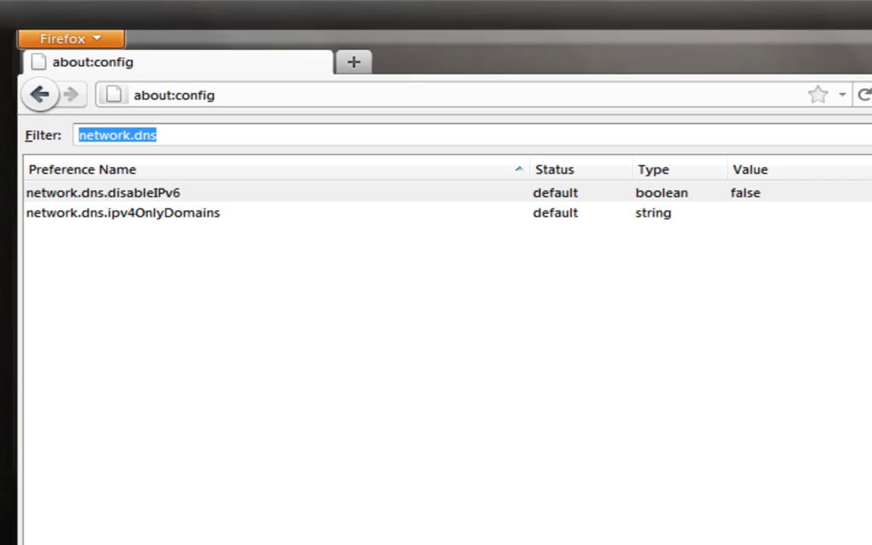
type("content.n")
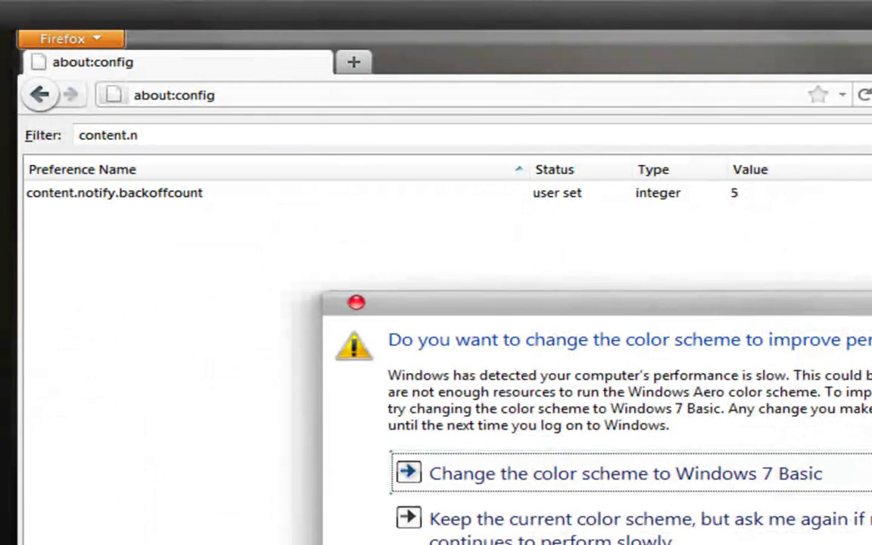
key("Escape")
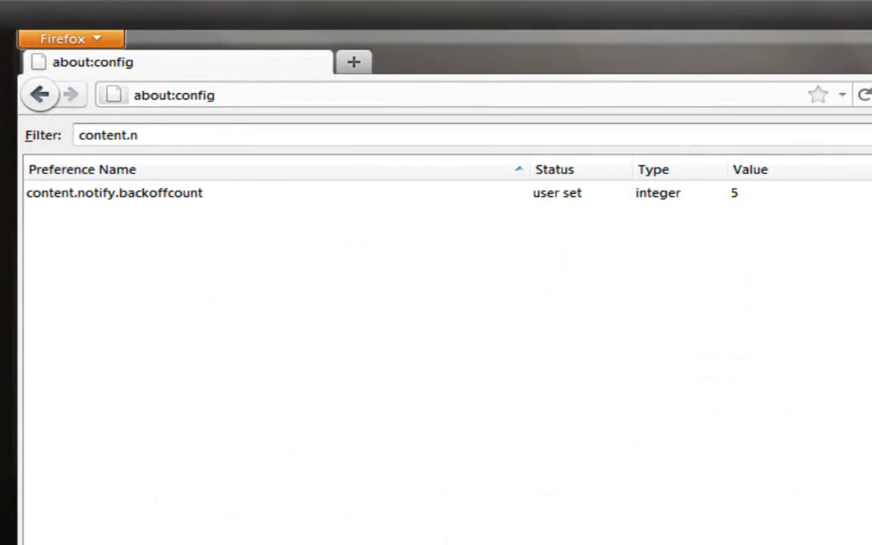
type("otify")
left_click(115, 193)
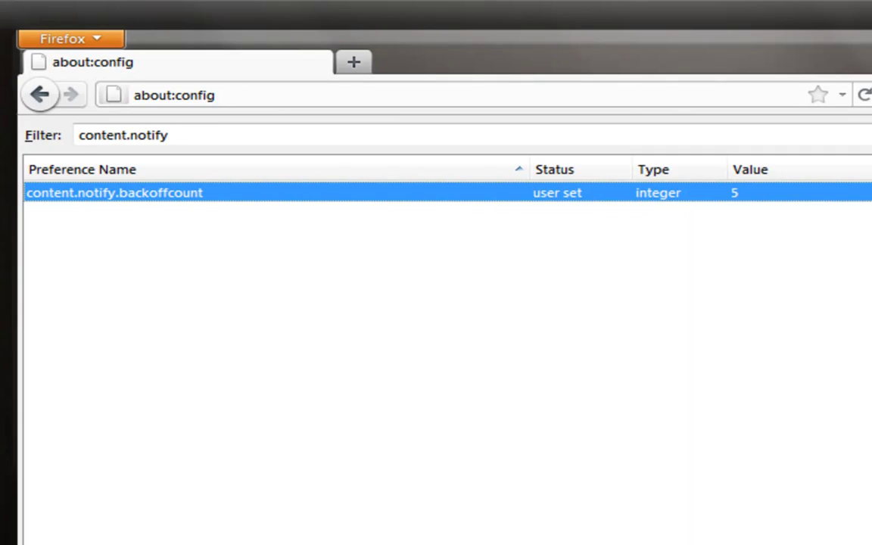
Filter the preferences by plugin and look up the option for adding a new Boolean preference without creating one
left_click_drag(171, 135, 77, 135)
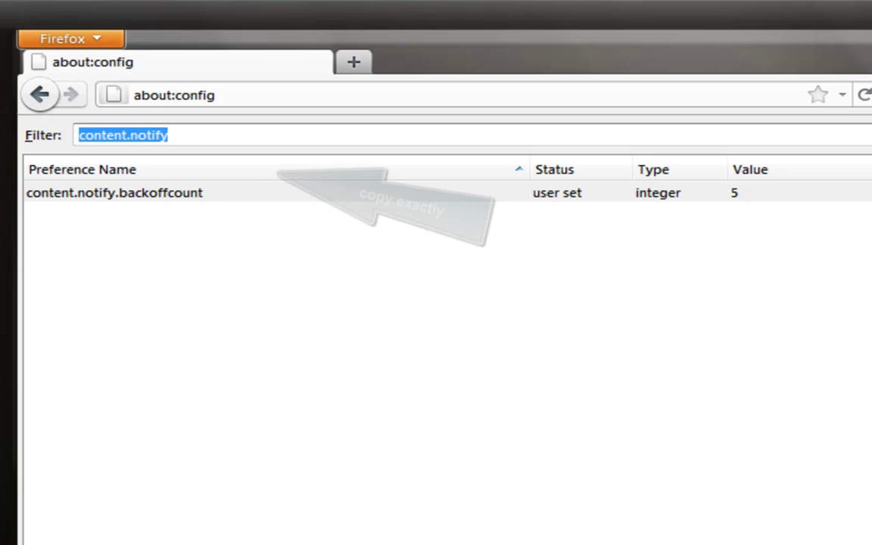
key("BackSpace")
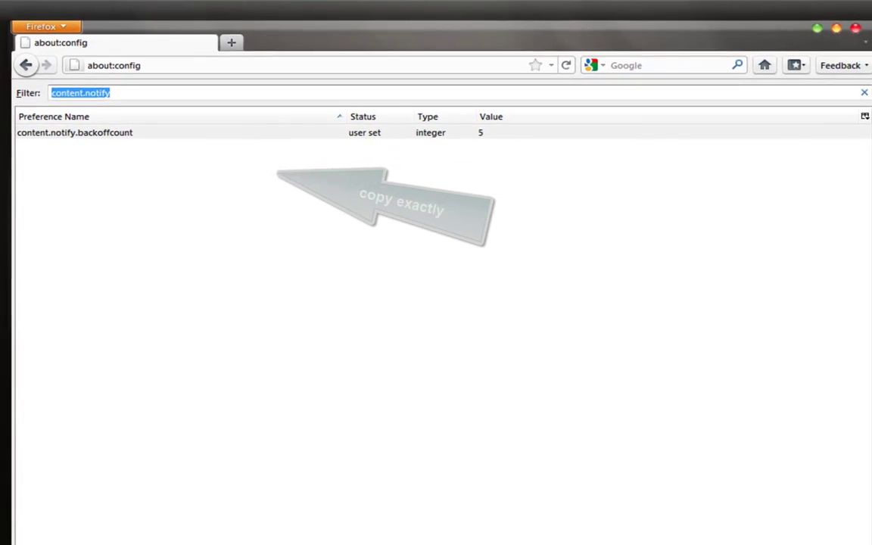
type("plugin")
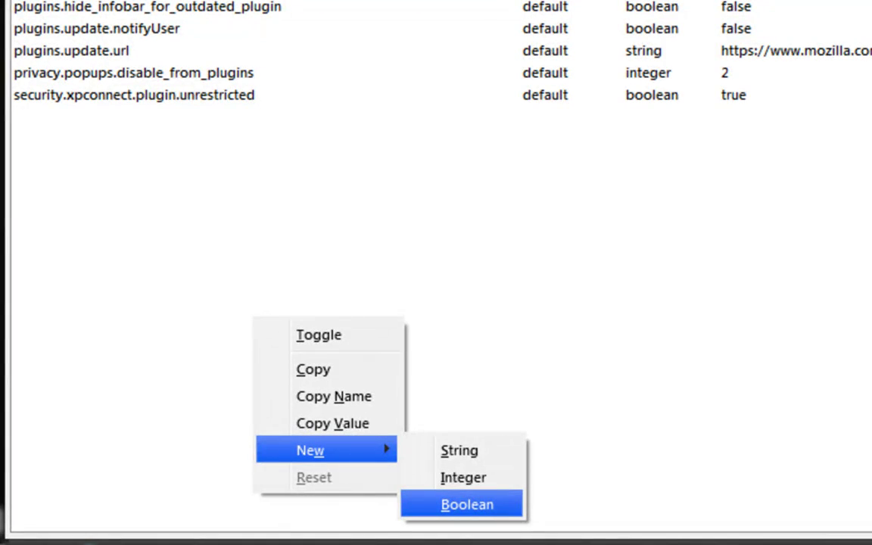
key("Escape")
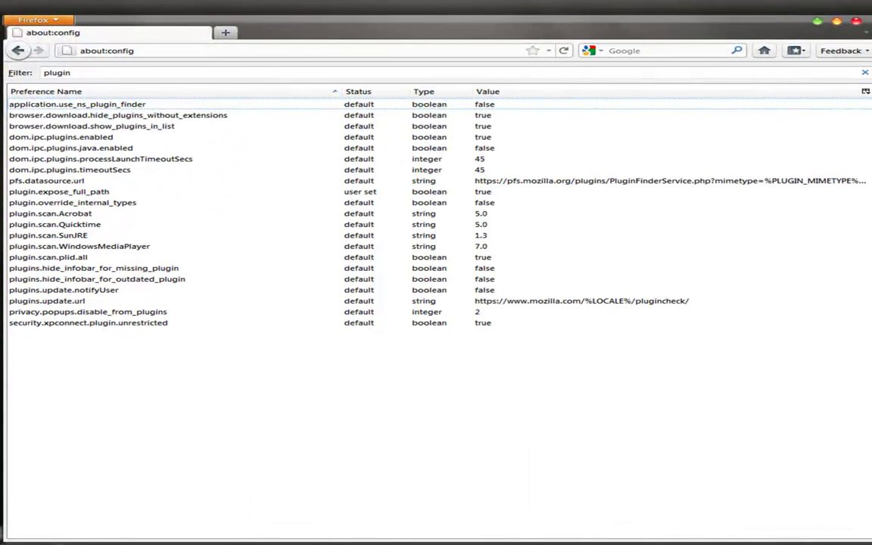
Narrow the preference filter to plugin.e and select the plugin.expose_full_path preference
left_click(59, 192)
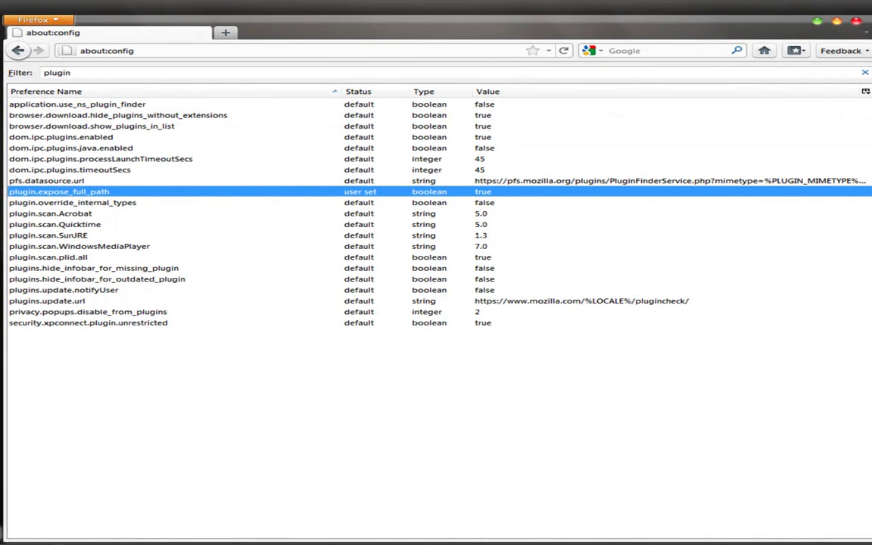
left_click(72, 73)
type(".e")
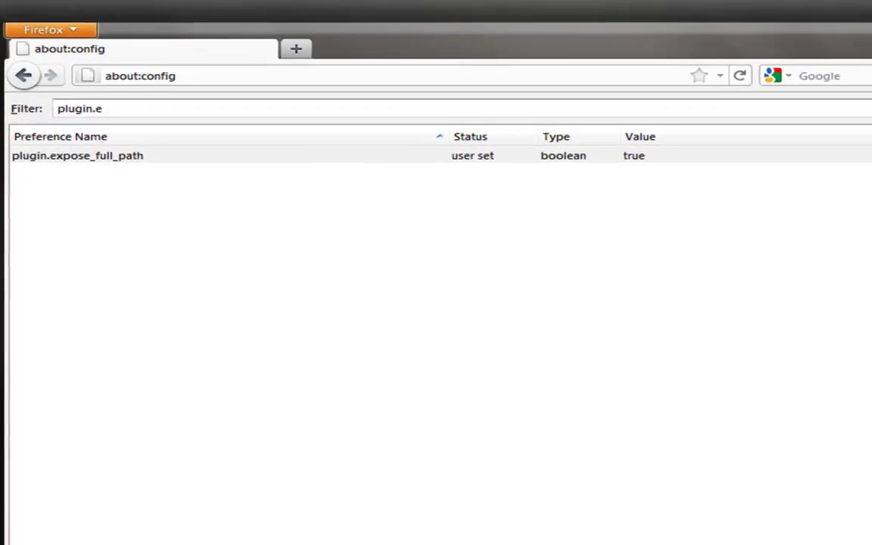
left_click(83, 173)
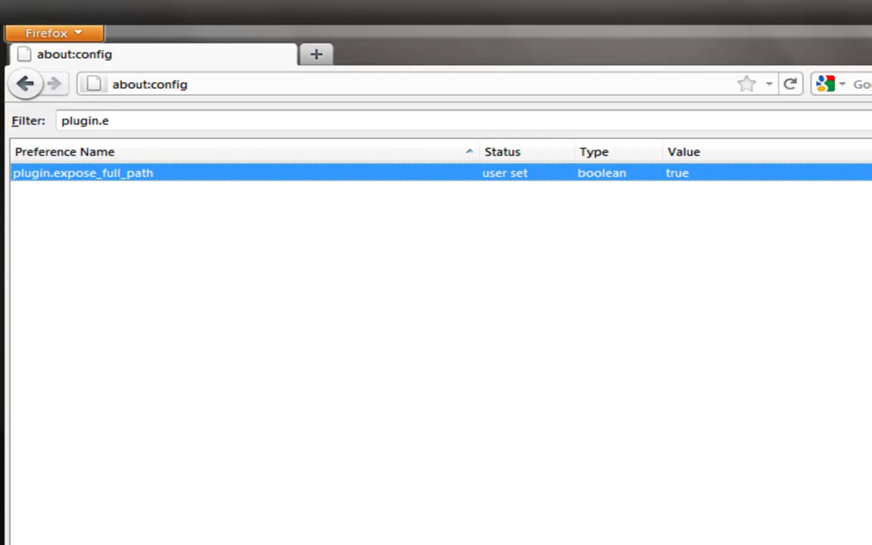
Filter the preferences by ui.submenu, dismissing the Windows color scheme prompt, and select ui.submenudelay
left_click(111, 121)
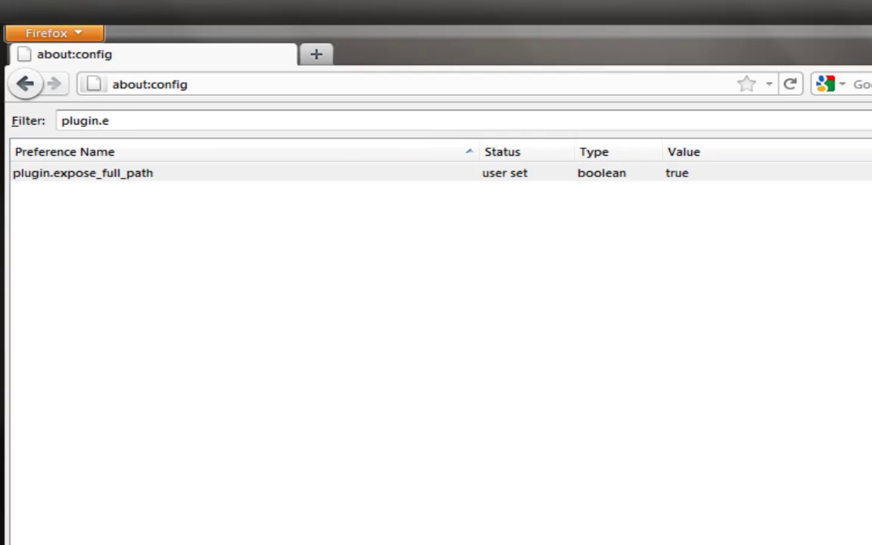
key("BackSpace")
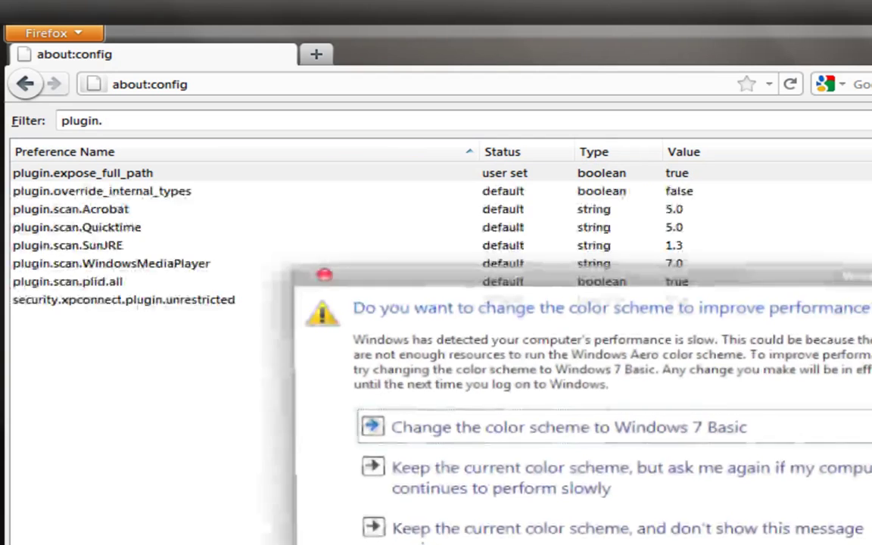
key("Escape")
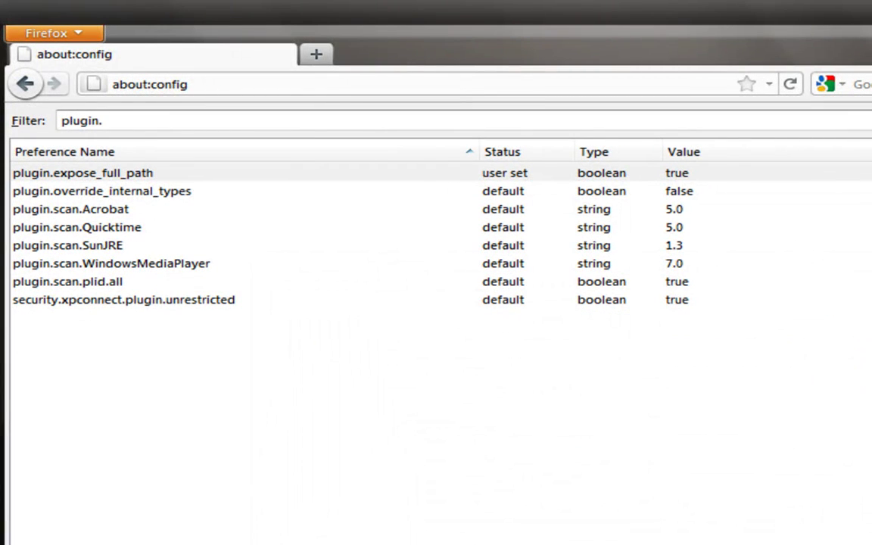
key("BackSpace")
key("BackSpace")
key("BackSpace")
key("BackSpace")
key("BackSpace")
key("BackSpace")
key("BackSpace")
type("un")
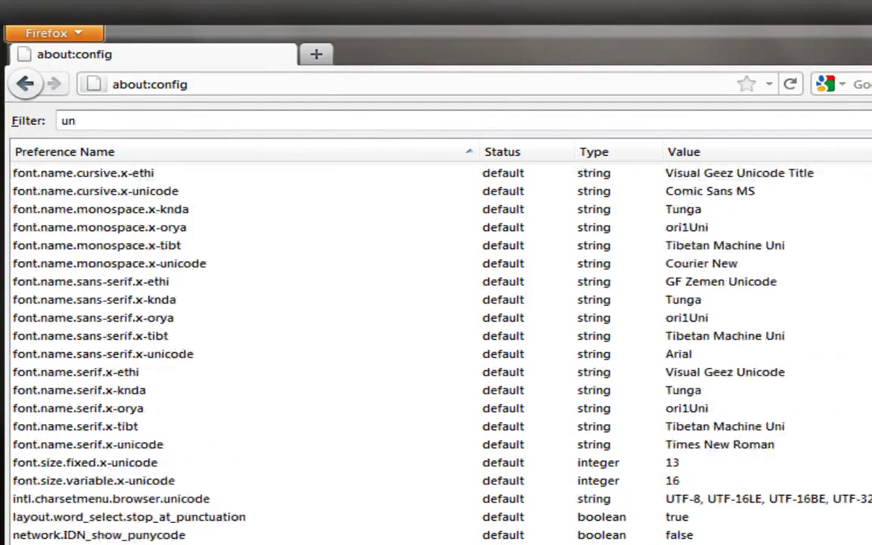
key("BackSpace")
type("i.submenu")
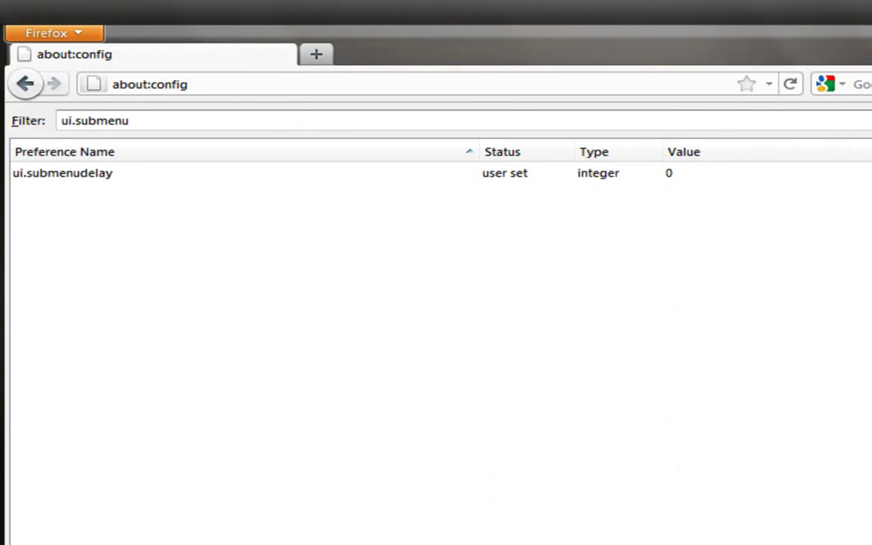
left_click(63, 173)
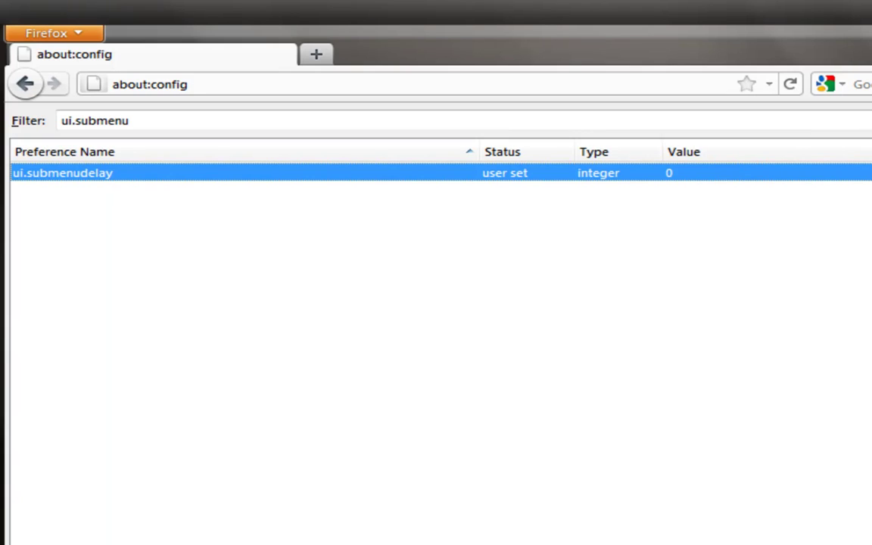
triple_click(95, 120)
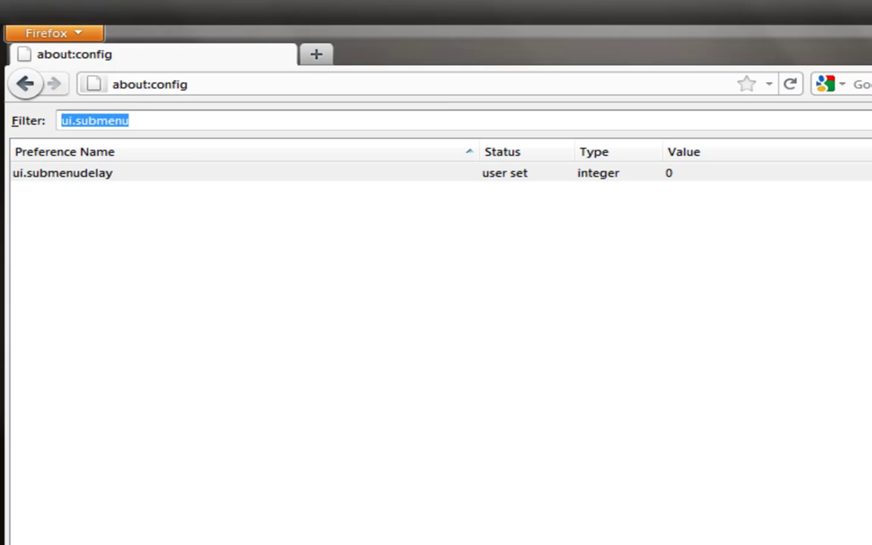
Open the Google homepage in a new tab and search for "google"
key("ctrl+t")
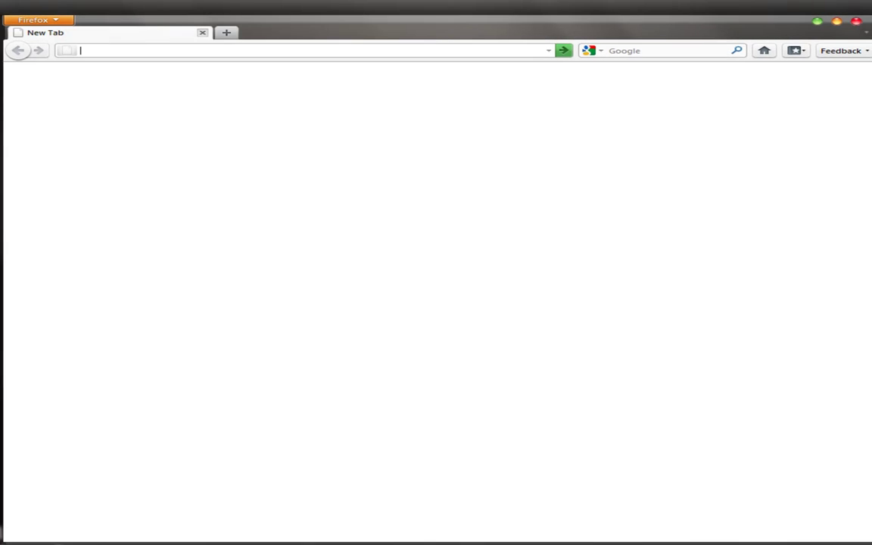
type("googl")
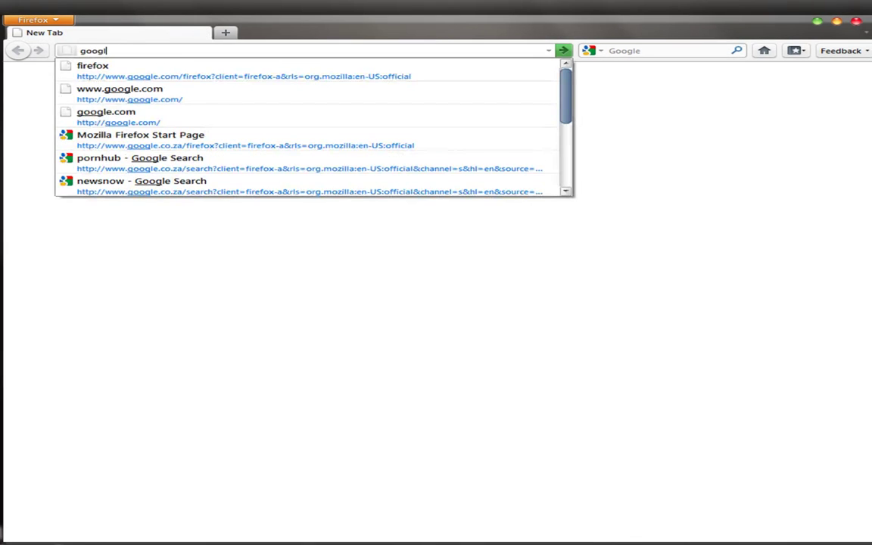
key("Down")
key("Return")
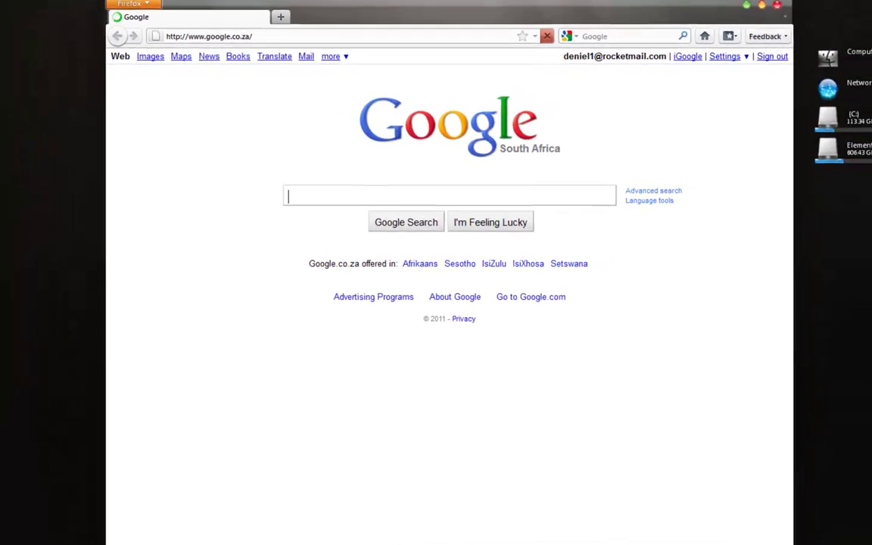
type("google")
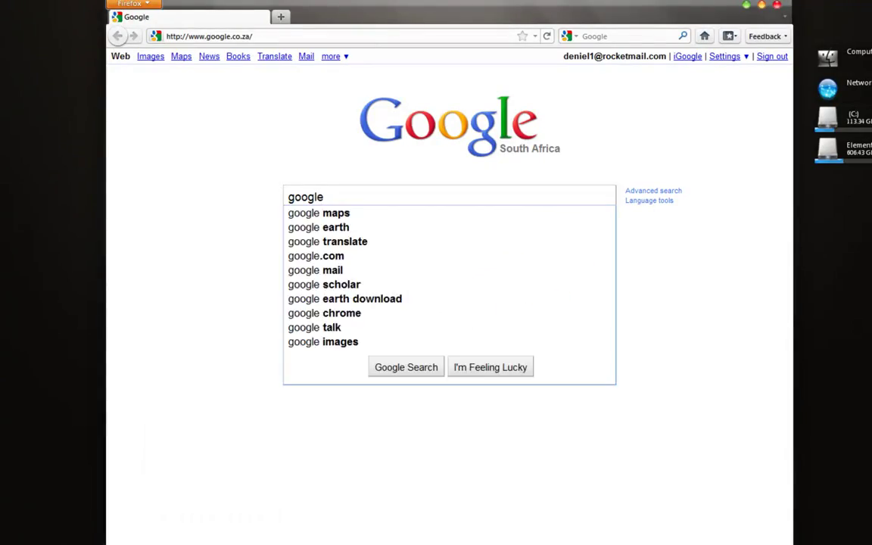
key("Return")
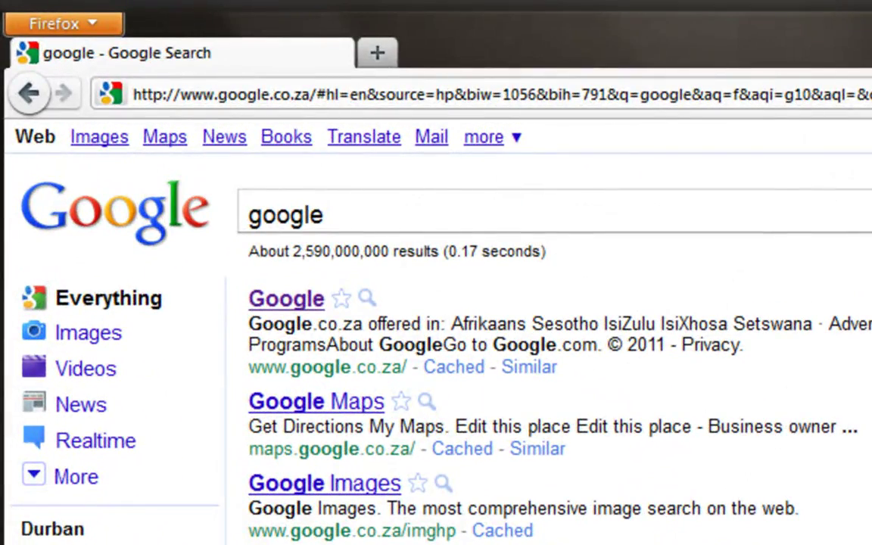
Replace the Google query with "youtube", run the search and check the reported search time
left_click_drag(326, 215, 181, 213)
type("g")
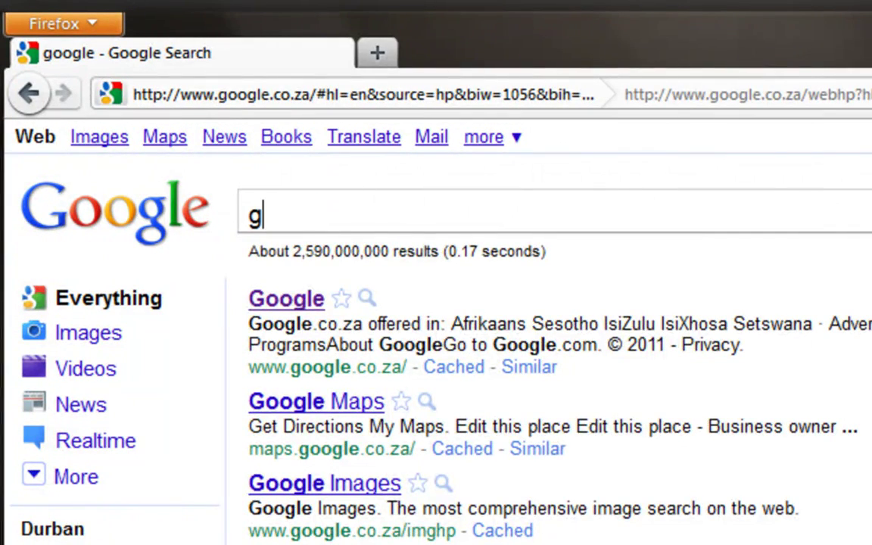
key("BackSpace")
type("youtube")
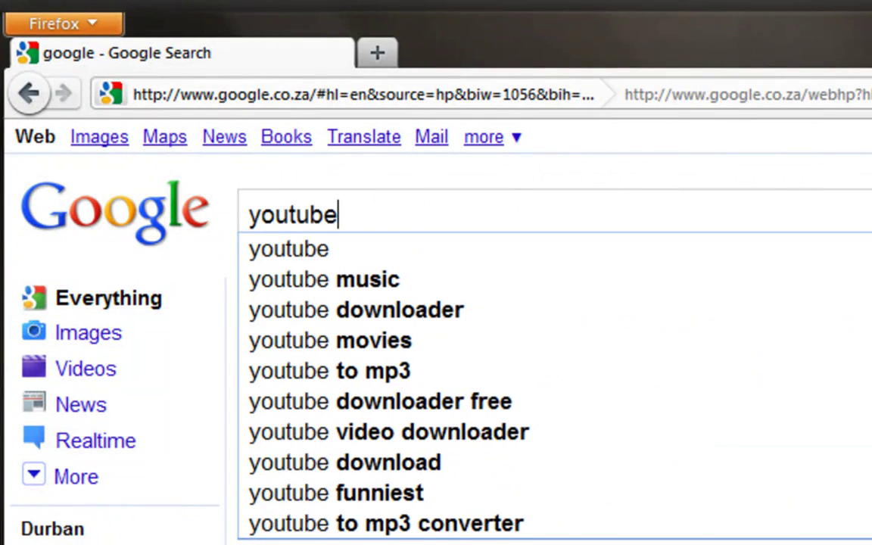
key("Return")
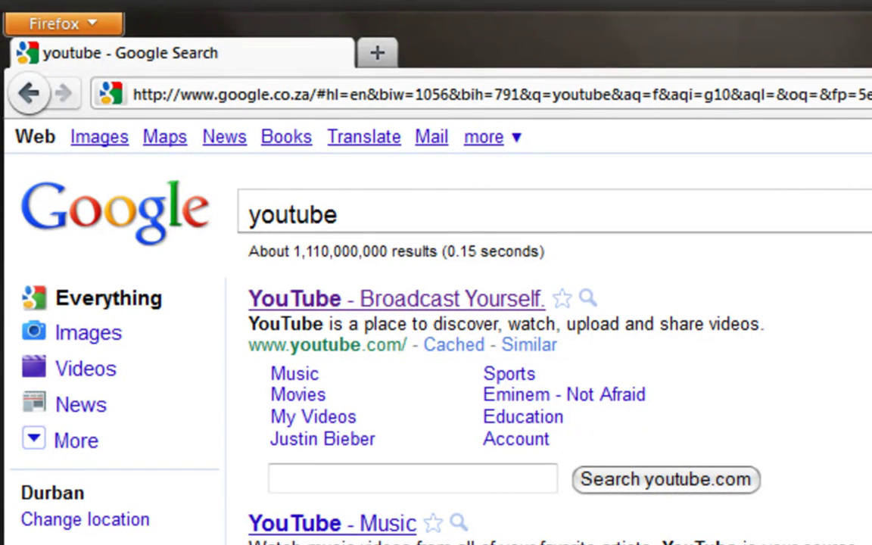
left_click_drag(460, 251, 480, 251)
left_click(480, 252)
Search Google for "google" again in place of the youtube query and check the reported search time
key("BackSpace")
key("BackSpace")
key("BackSpace")
key("BackSpace")
key("BackSpace")
key("BackSpace")
key("BackSpace")
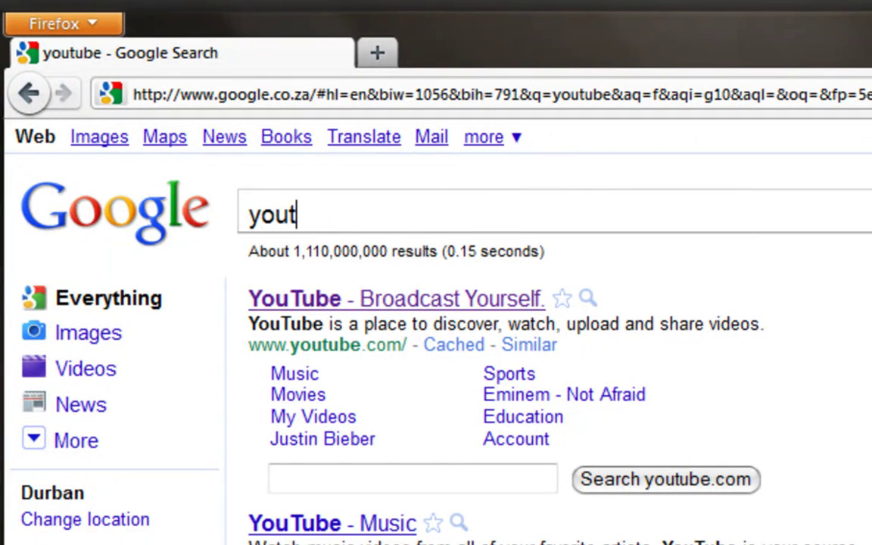
type("google")
key("Return")
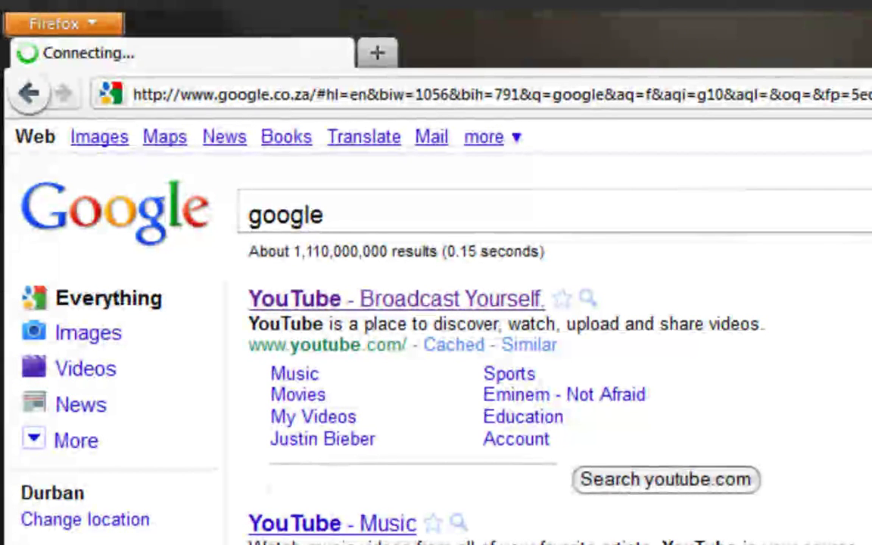
left_click_drag(448, 251, 490, 251)
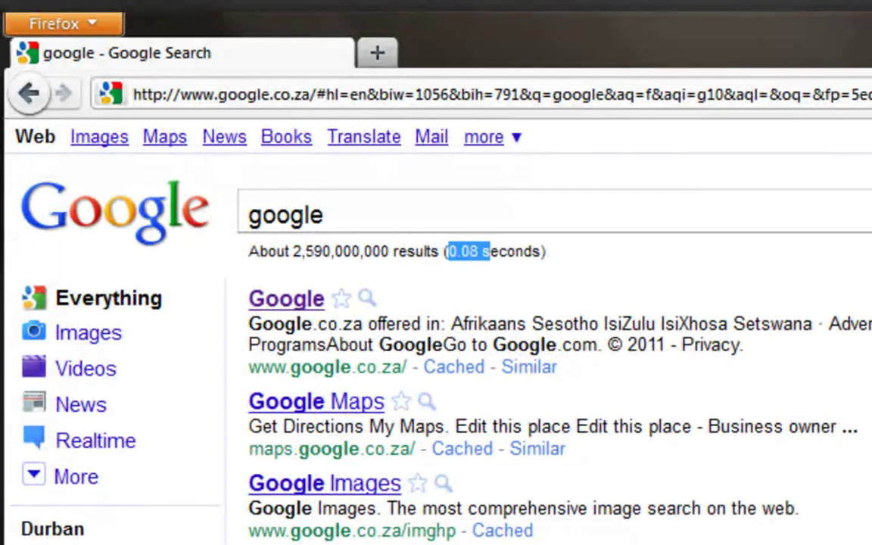
left_click(489, 252)
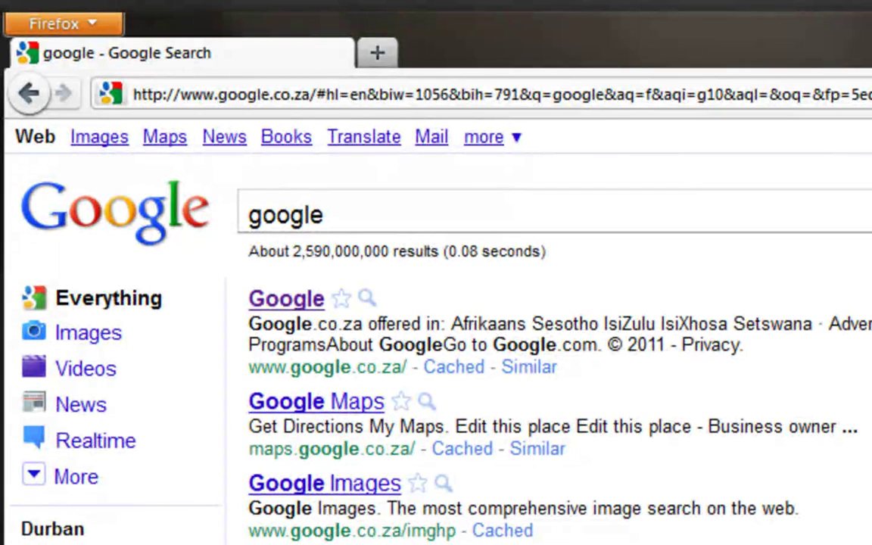